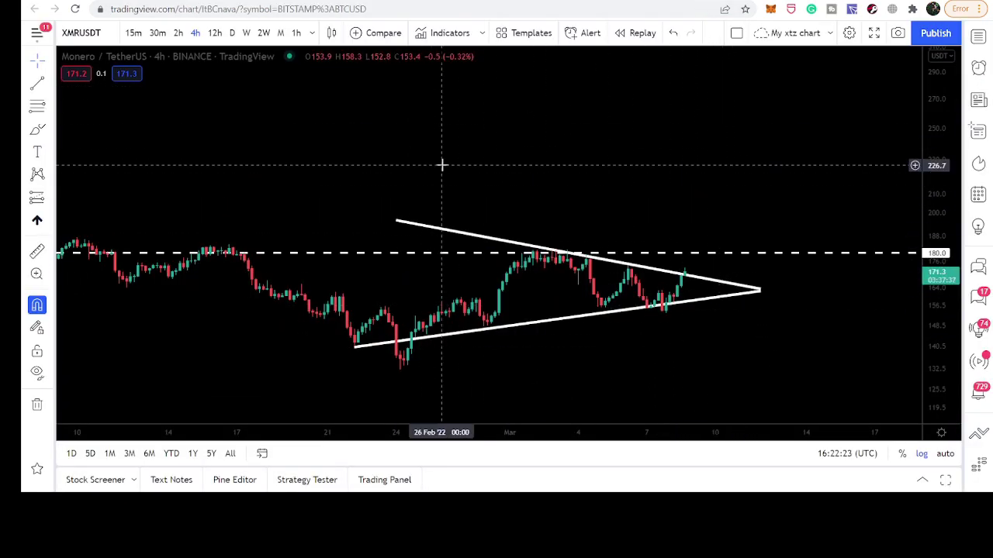
# Show XMRUSDT on the daily interval to review the descending channel and 132.0 support
pyautogui.click(232, 33)
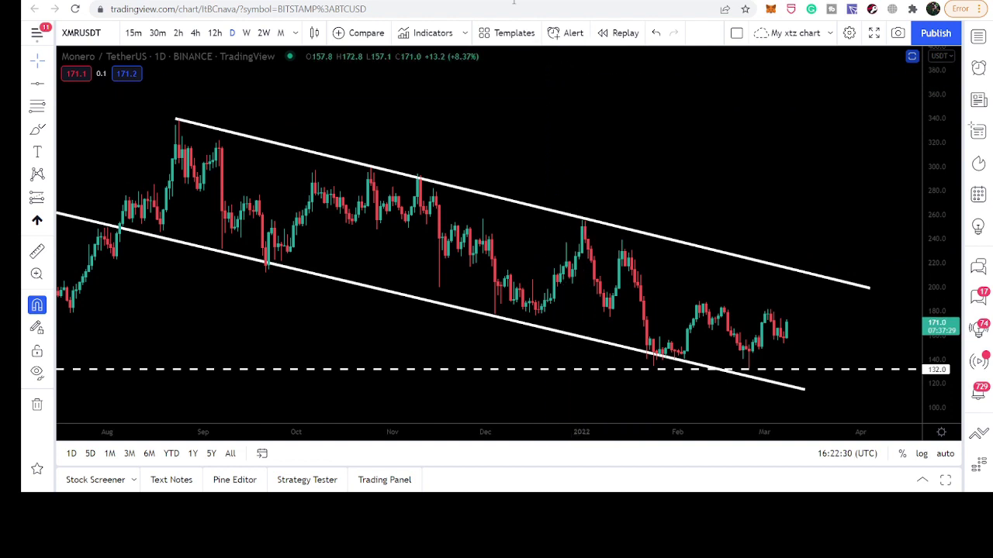
# Move over to the Patreon published posts page
pyautogui.hotkey('ctrl', 'Tab')
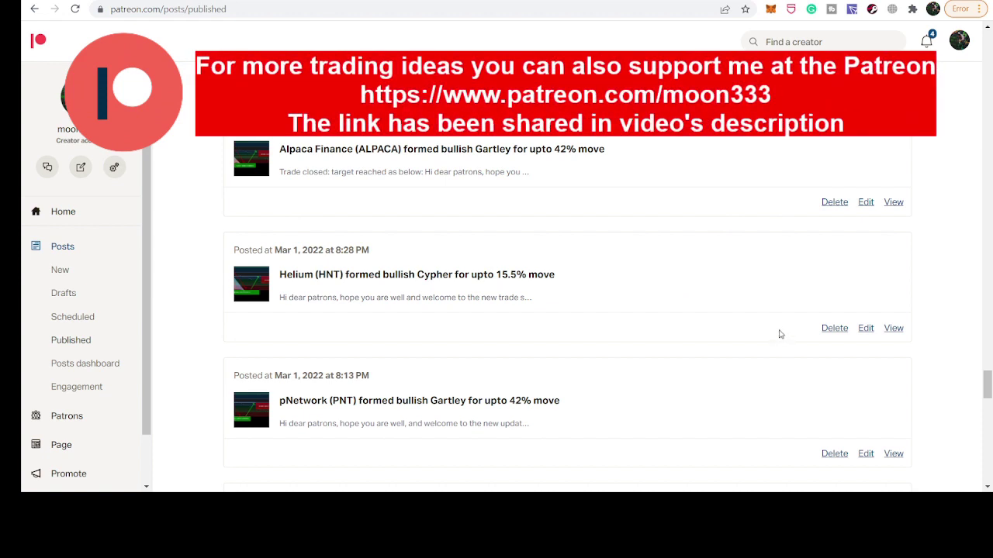
# Scroll down through the Patreon list of published trade-idea posts
pyautogui.scroll(-4, 780, 334)
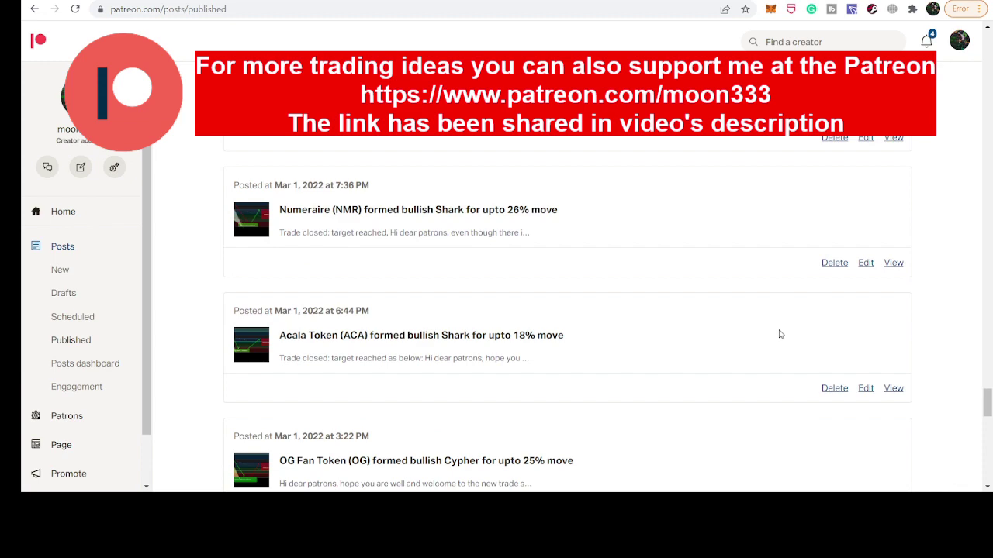
pyautogui.scroll(-2, 780, 334)
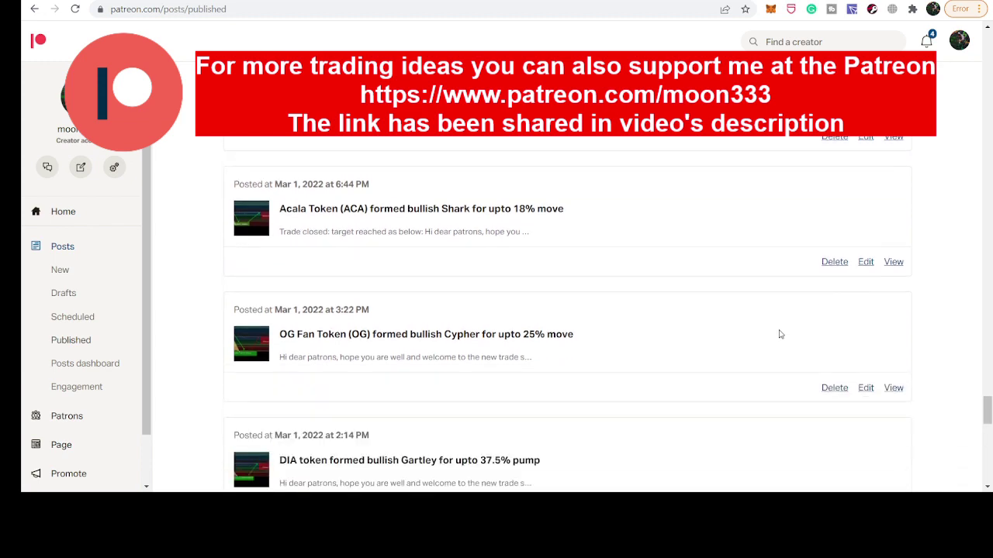
pyautogui.scroll(-2, 780, 335)
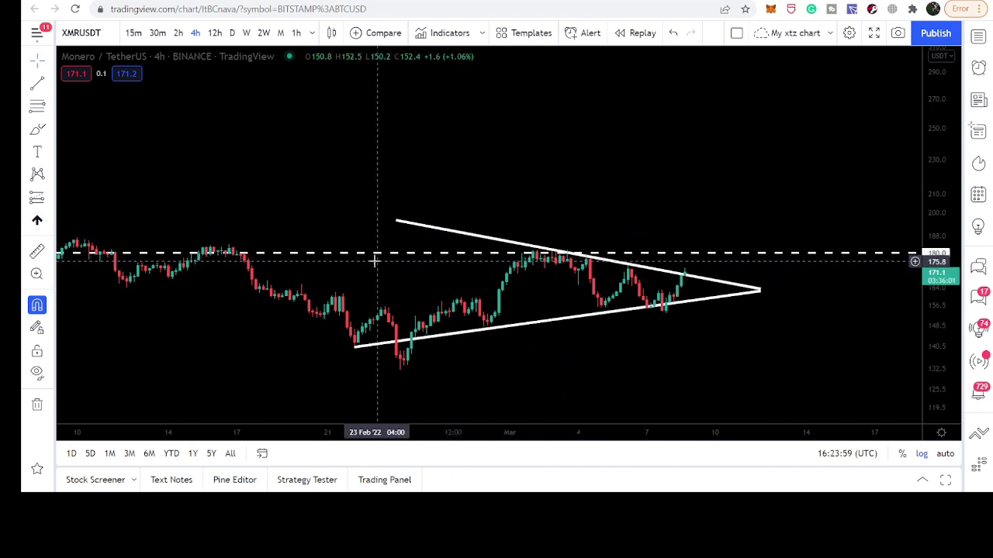
# Load XMRUSDT daily candles and pan back to where the dashed 180.0 level meets 2021 lows
pyautogui.moveTo(244, 224); pyautogui.dragTo(400, 233)
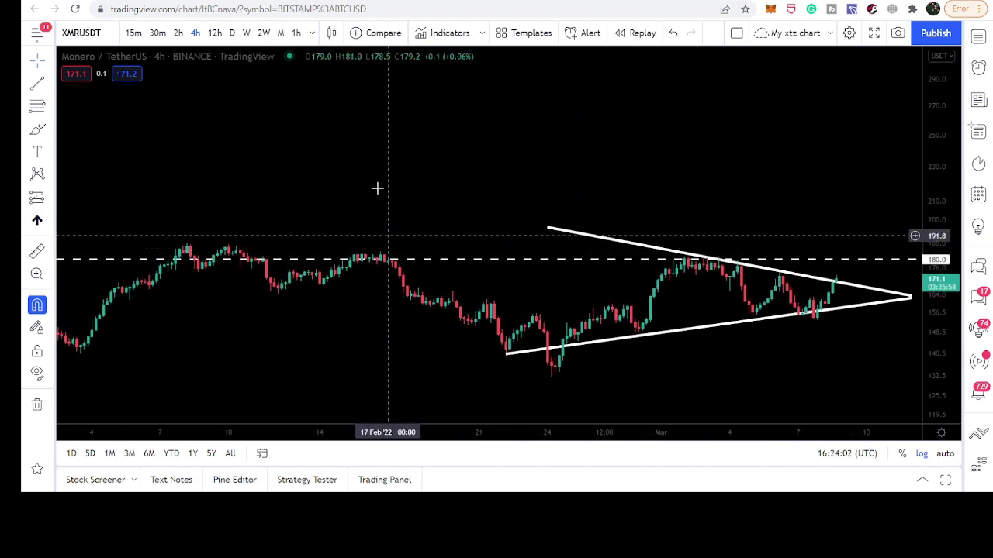
pyautogui.click(230, 33)
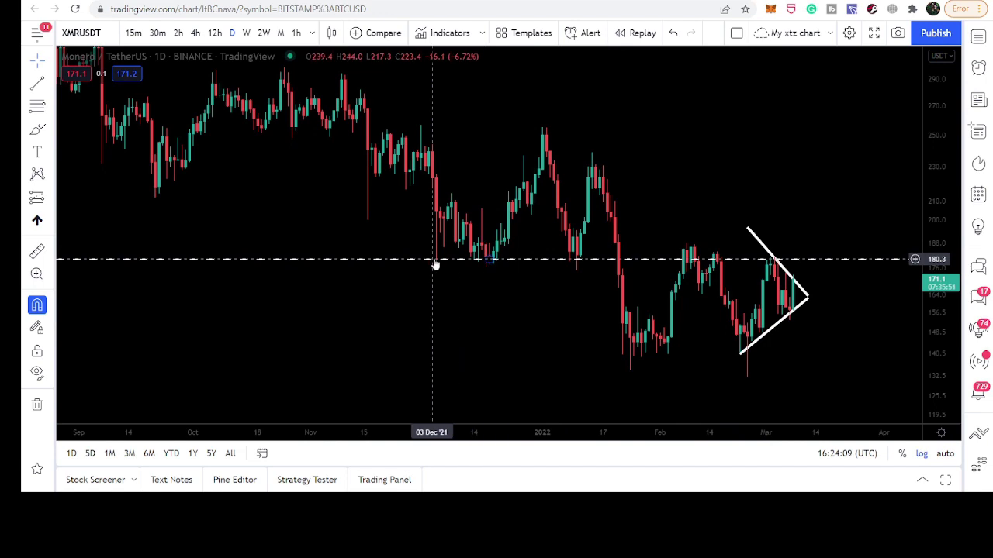
pyautogui.moveTo(333, 339); pyautogui.dragTo(704, 321)
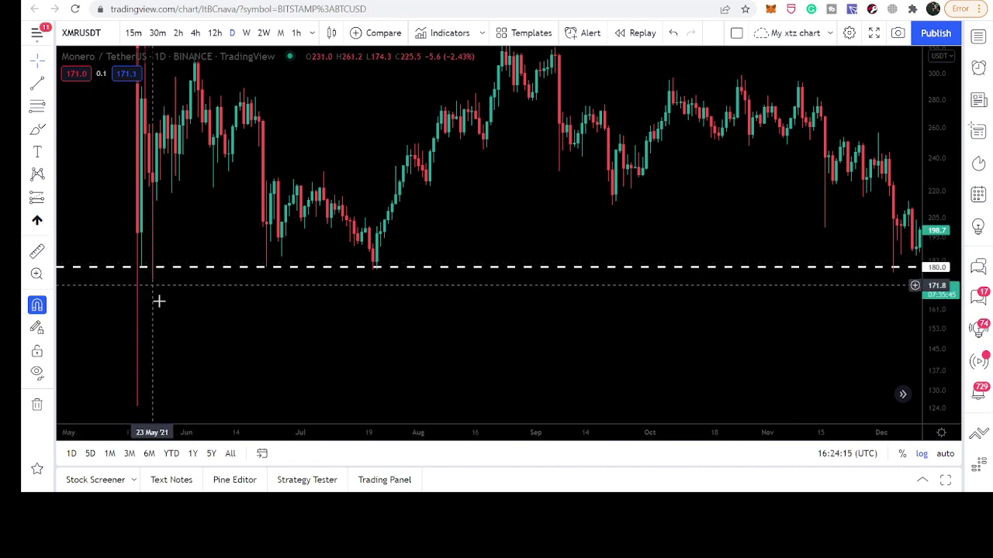
pyautogui.moveTo(157, 300); pyautogui.dragTo(346, 308)
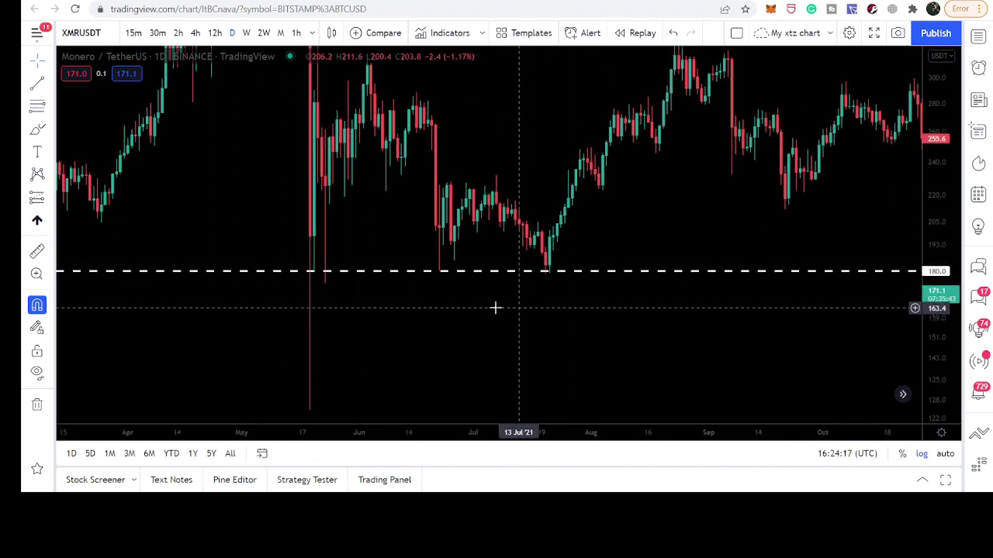
pyautogui.moveTo(496, 305); pyautogui.dragTo(707, 306)
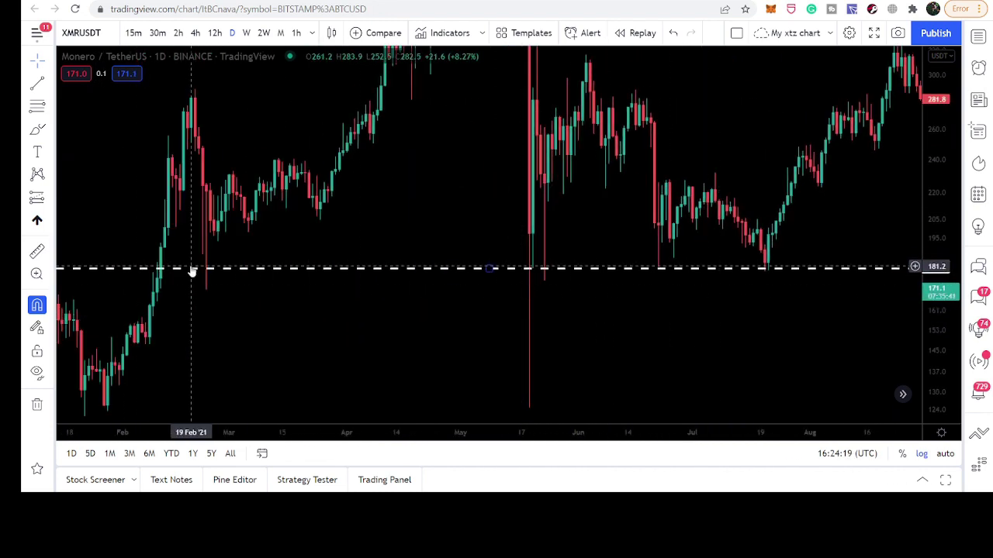
pyautogui.moveTo(193, 271); pyautogui.dragTo(699, 310)
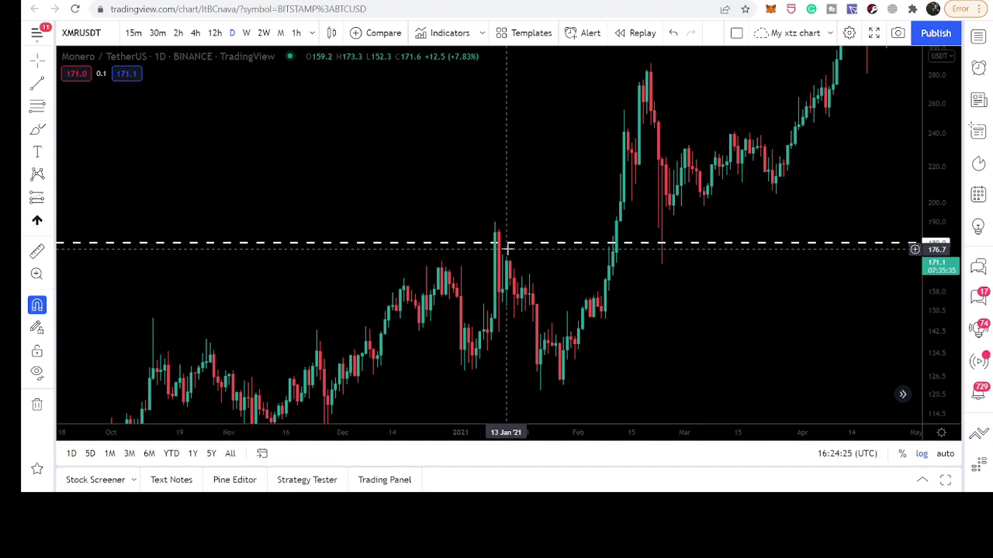
pyautogui.moveTo(598, 282); pyautogui.dragTo(461, 281)
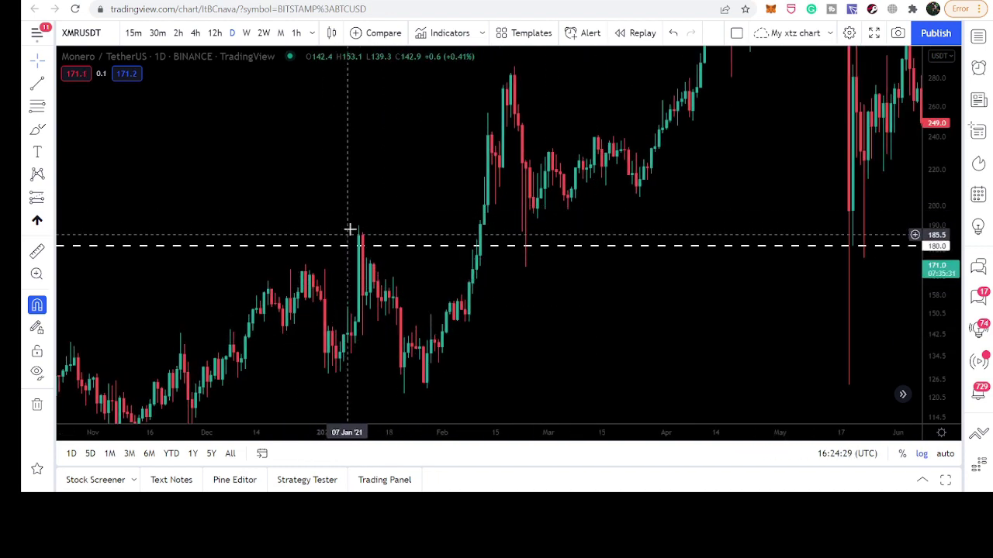
pyautogui.moveTo(689, 304); pyautogui.dragTo(274, 350)
pyautogui.moveTo(672, 328)
pyautogui.mouseDown()
pyautogui.moveTo(510, 312)
pyautogui.moveTo(473, 273)
pyautogui.moveTo(148, 275)
pyautogui.mouseUp()
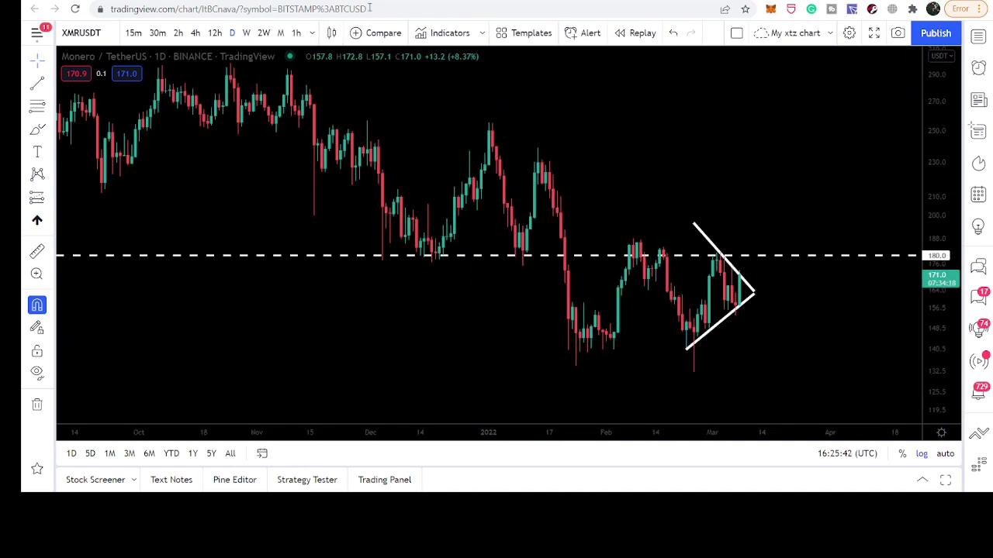
# Put XMRUSDT on 4h, shifting the triangle left to show price near 171 under 180.0
pyautogui.click(196, 34)
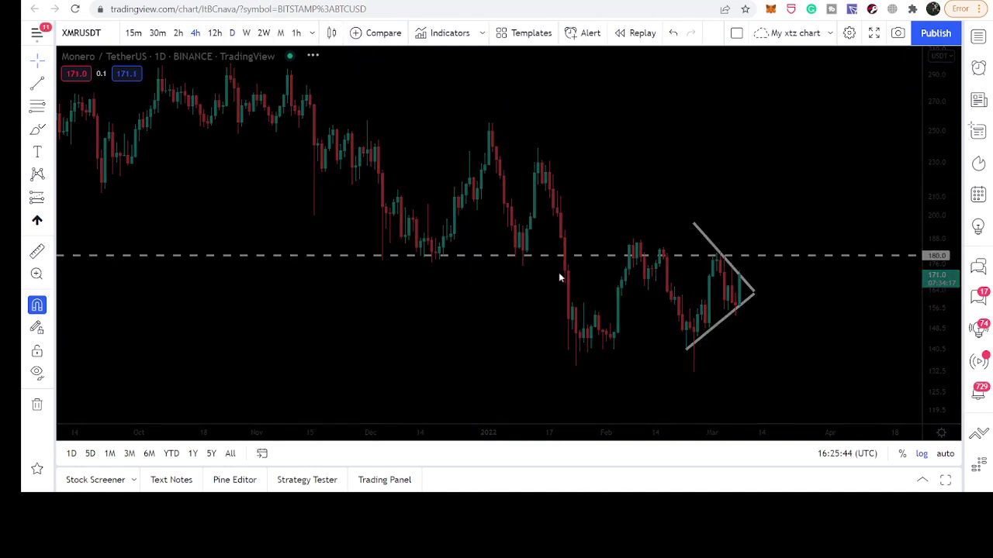
pyautogui.moveTo(690, 375); pyautogui.dragTo(611, 384)
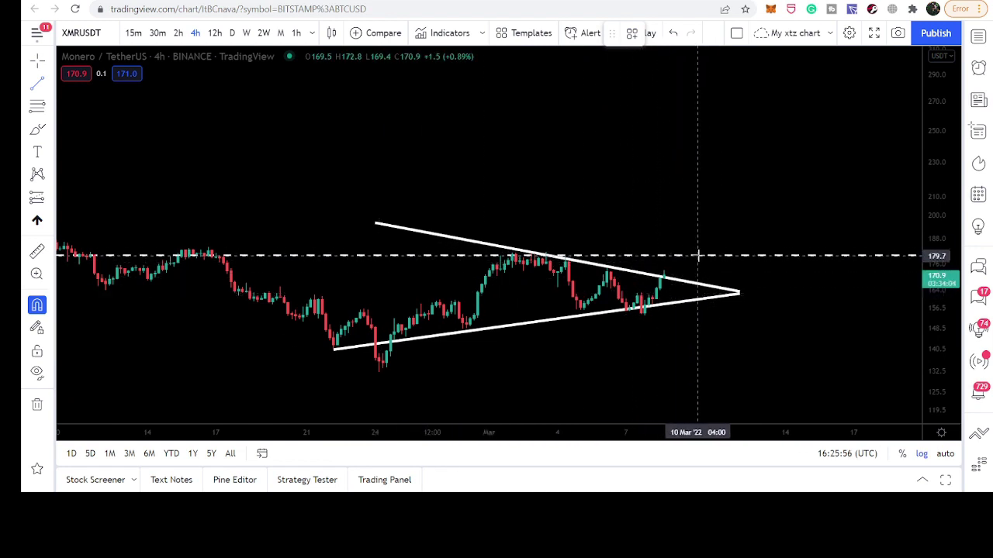
# Draw a steep breakout projection from 169.3 to 225.5 and view it on the daily chart
pyautogui.moveTo(394, 341); pyautogui.dragTo(409, 230)
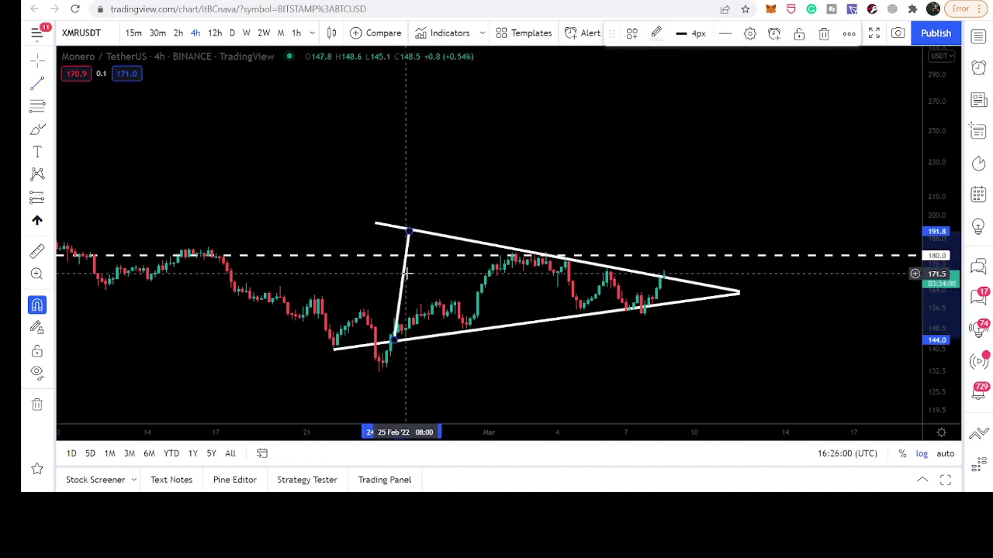
pyautogui.moveTo(404, 283); pyautogui.dragTo(670, 216)
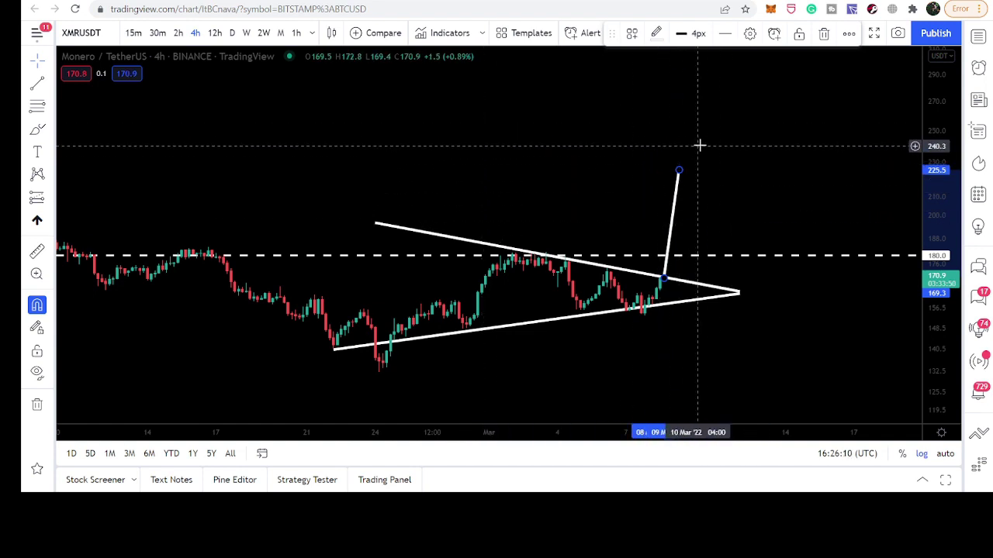
pyautogui.press('d')
pyautogui.press('Return')
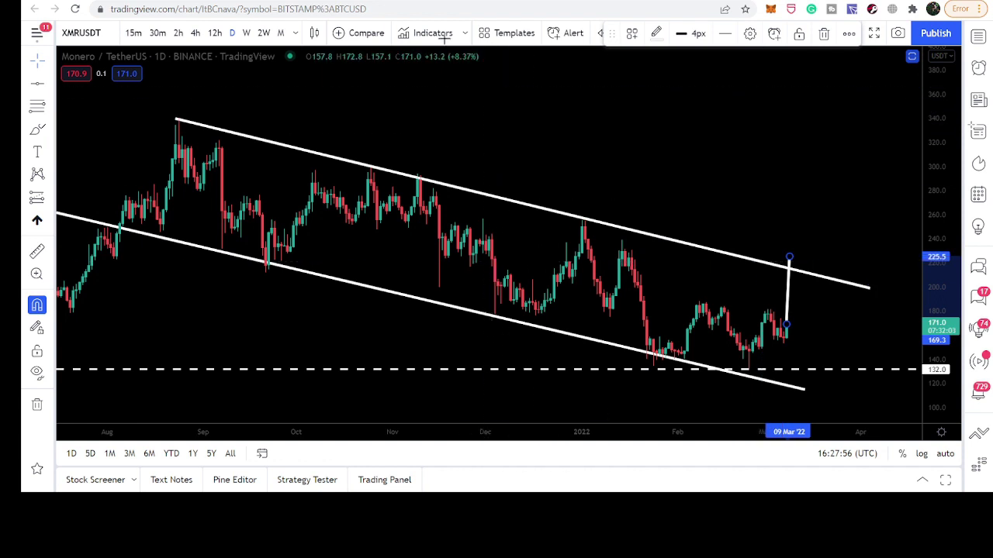
# Go to the 4h interval and delete the breakout projection line there
pyautogui.write('4h')
pyautogui.press('Return')
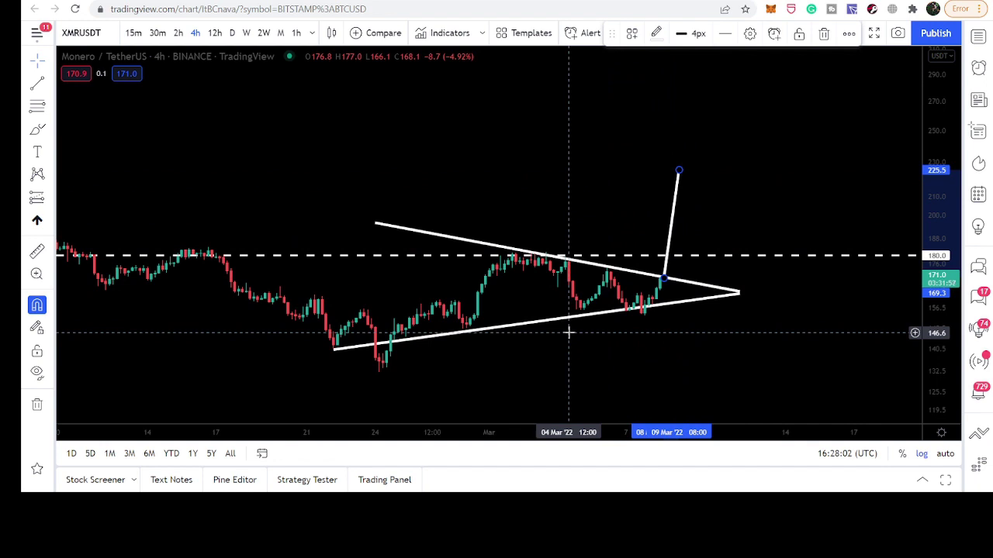
pyautogui.press('Delete')
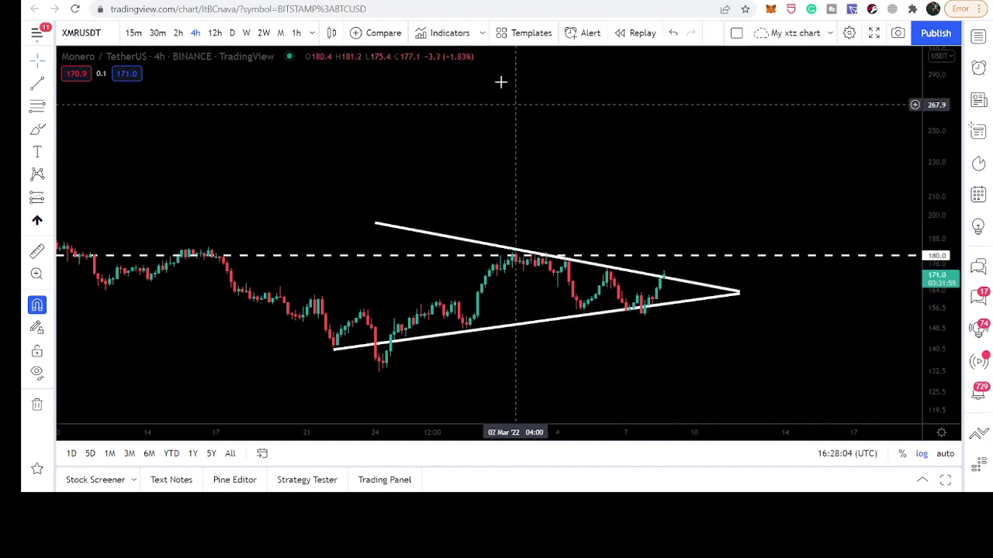
pyautogui.hotkey('ctrl', 'z')
pyautogui.hotkey('ctrl', 'z')
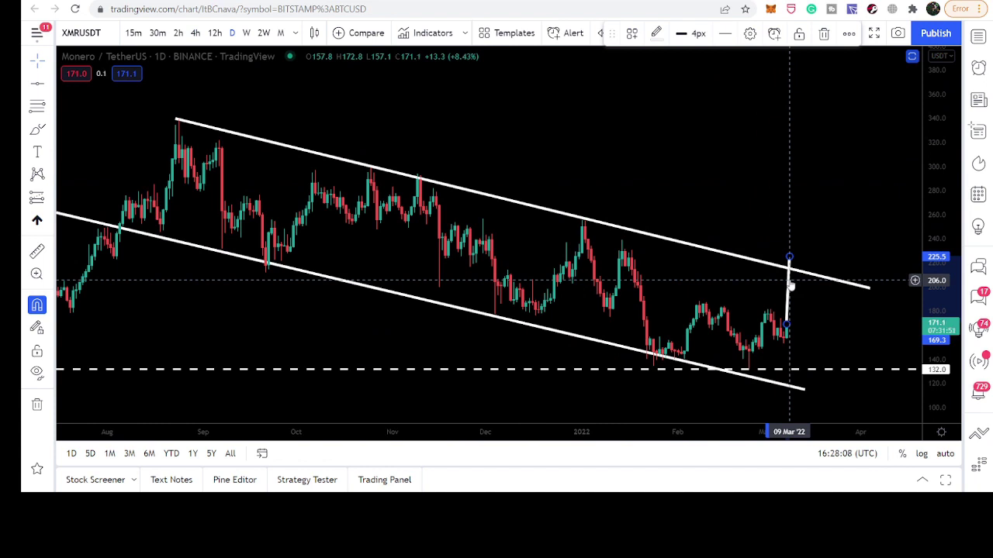
# Delete the projection line on the daily chart and compare the 4h and daily views
pyautogui.press('Delete')
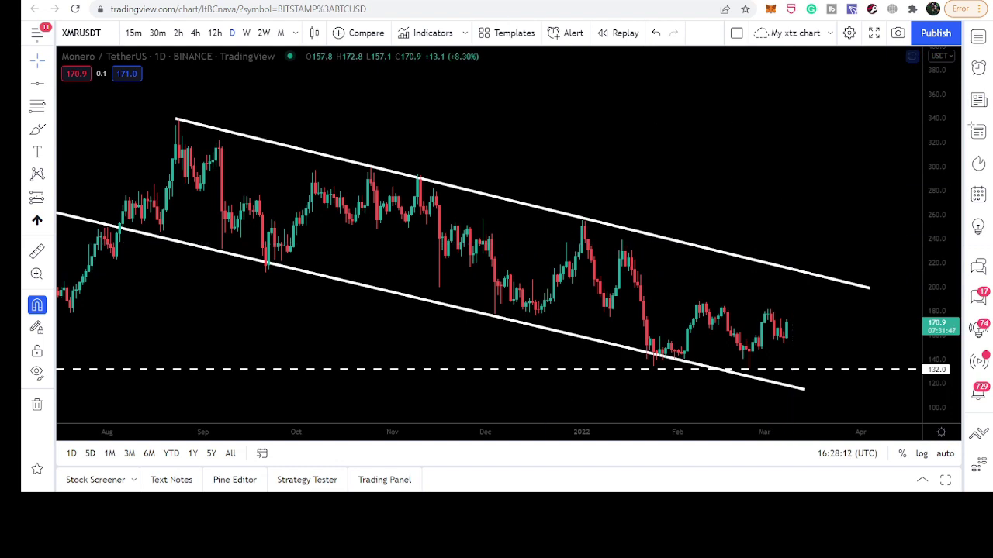
pyautogui.click(195, 32)
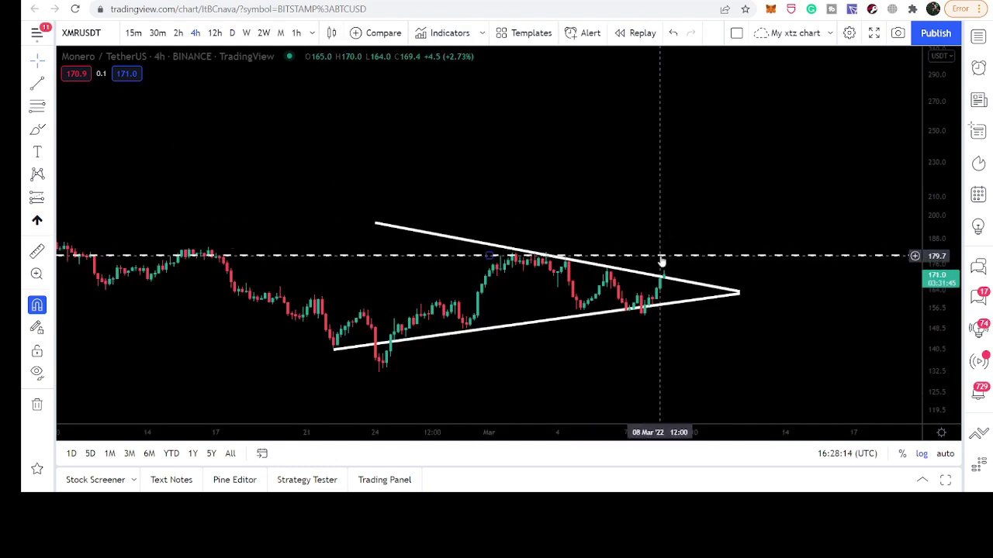
pyautogui.hotkey('ctrl', 'z')
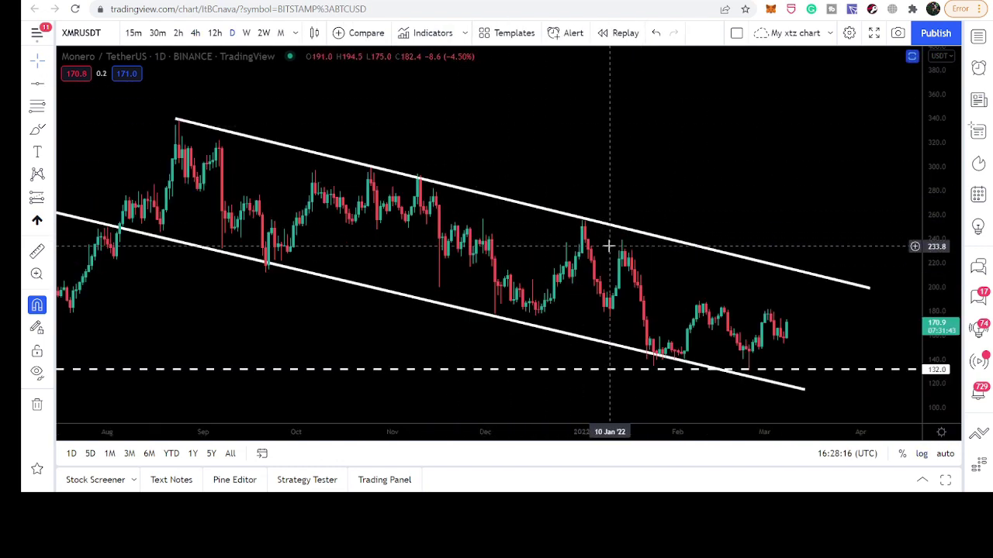
pyautogui.hotkey('ctrl', 'y')
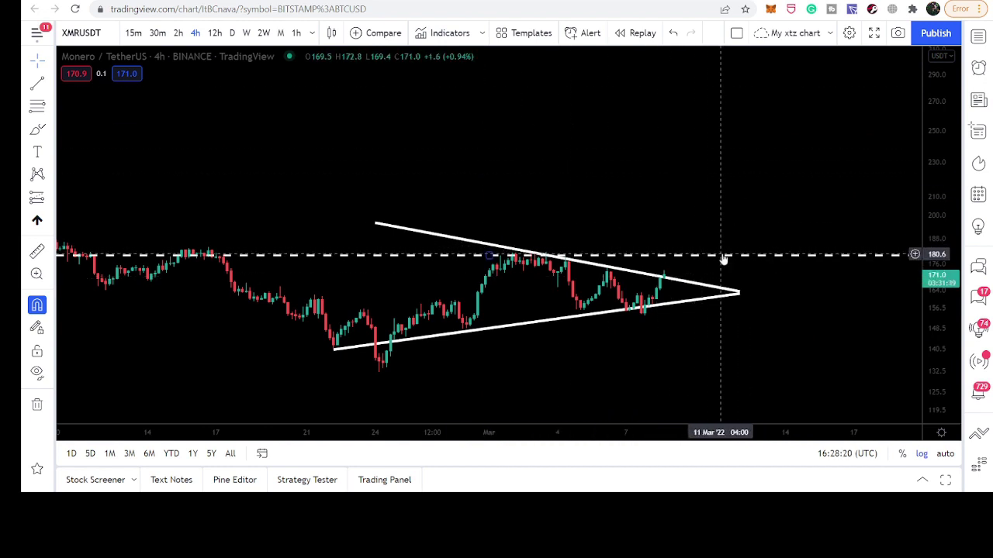
pyautogui.hotkey('ctrl', 'z')
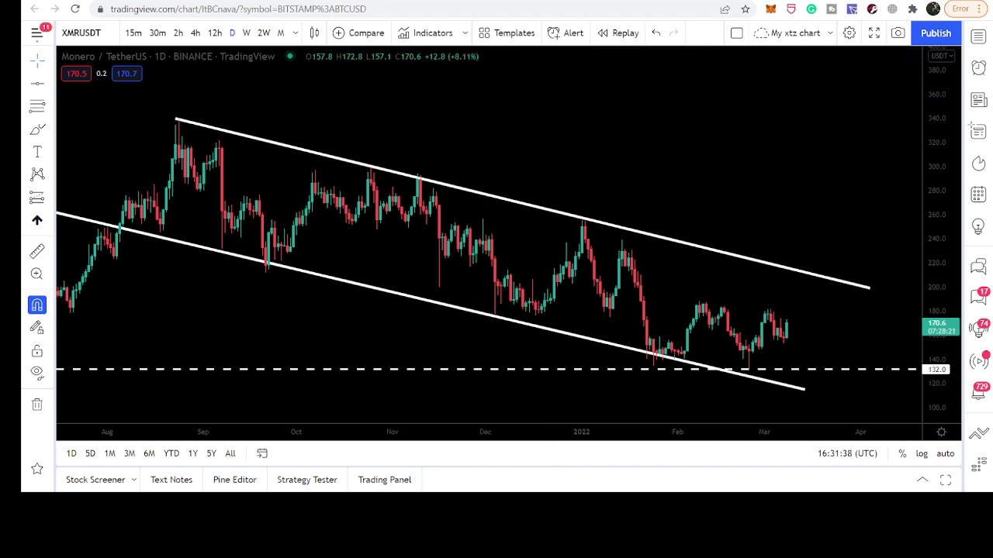
# Toggle XMRUSDT between 4h and daily, ending on the 4-hour triangle near 170.4
pyautogui.write('4h')
pyautogui.press('Return')
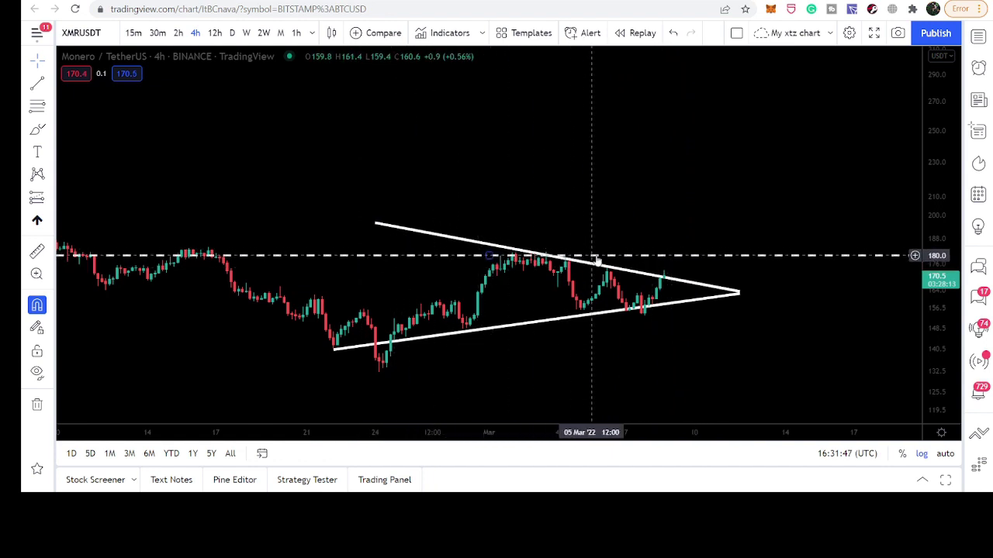
pyautogui.click(231, 33)
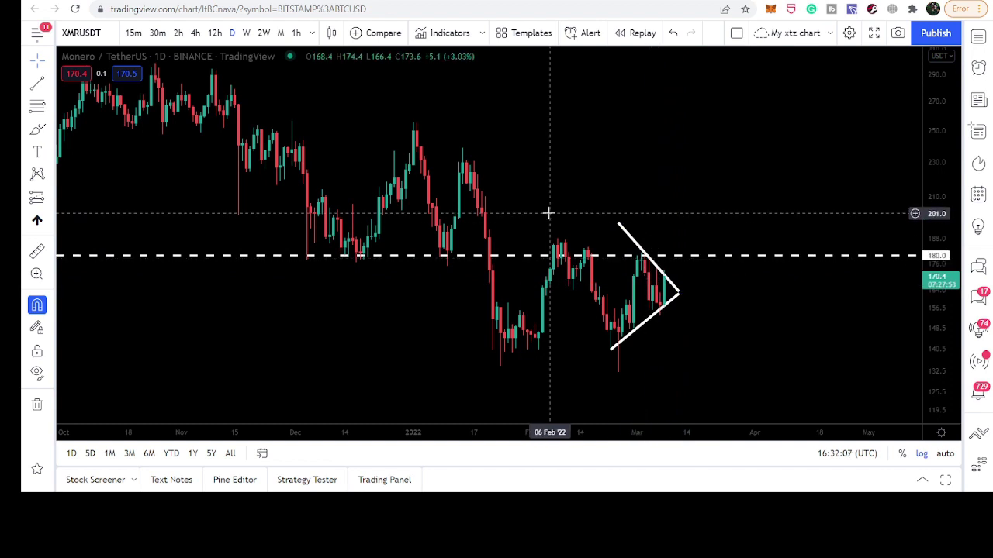
pyautogui.write('4h')
pyautogui.press('Return')
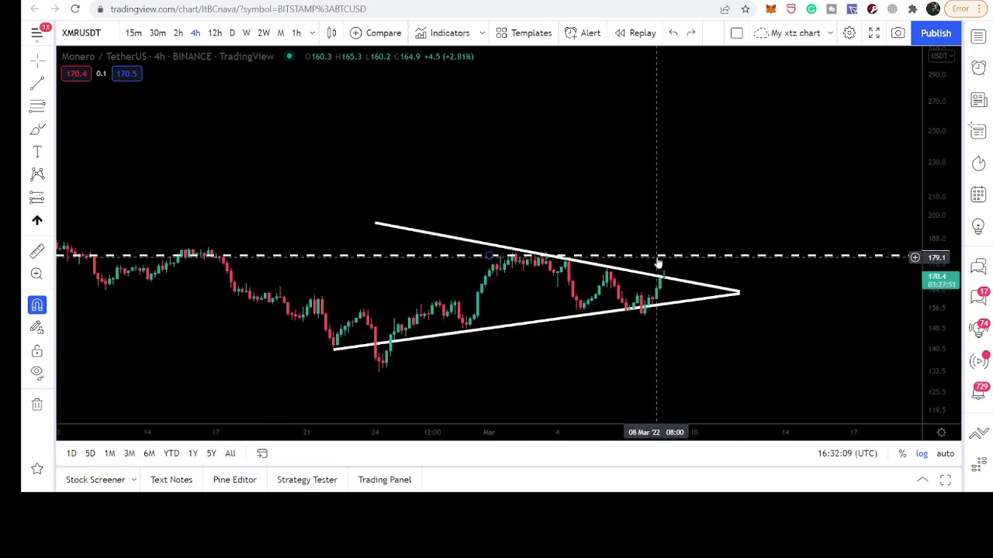